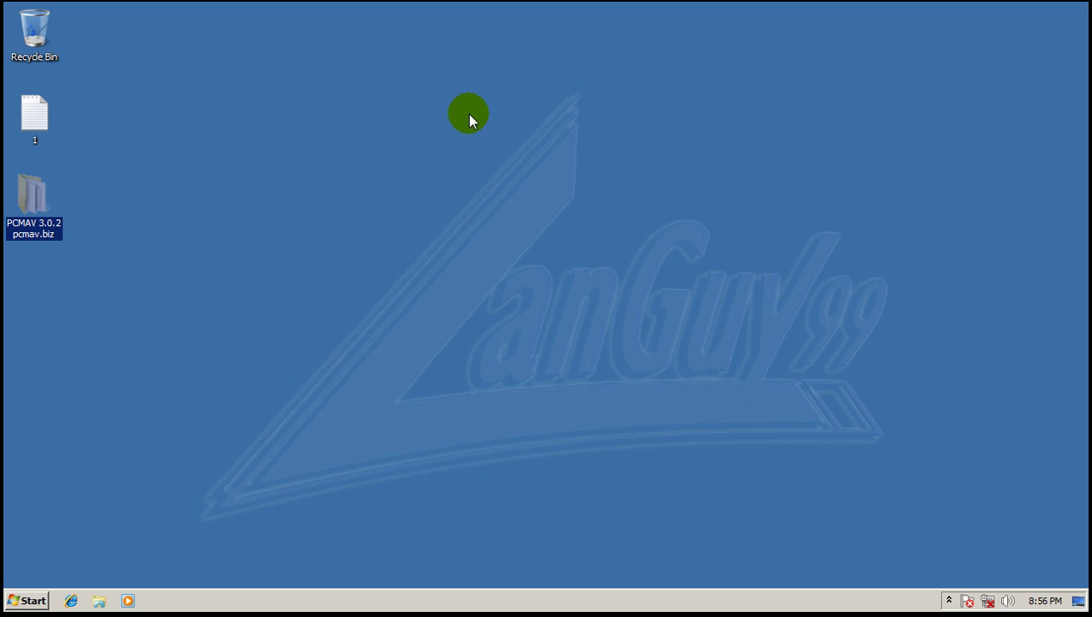
click(366, 205)
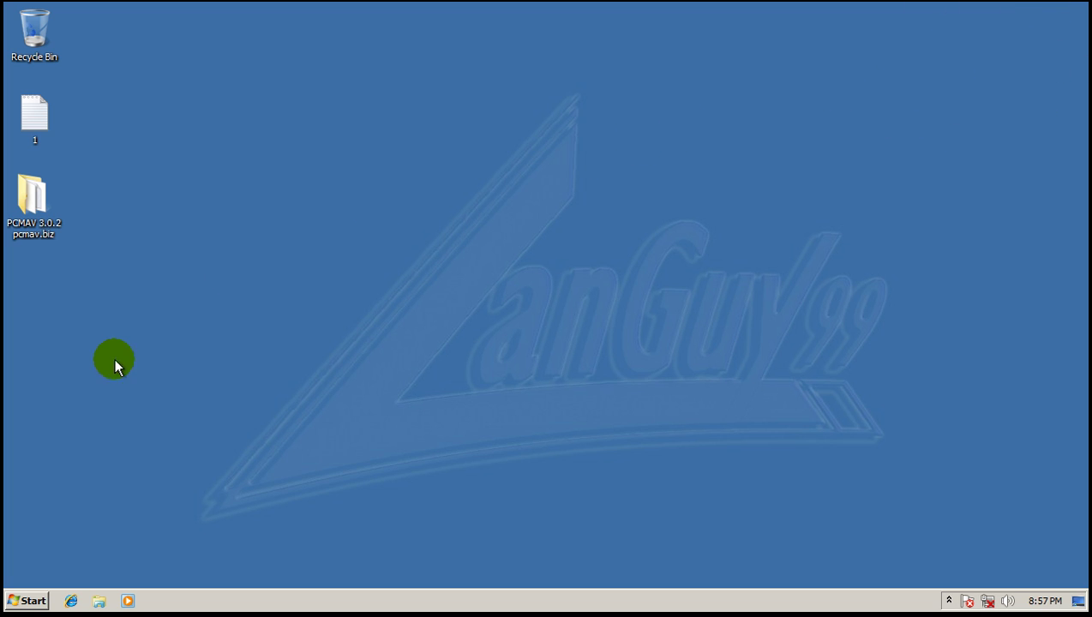
click(17, 599)
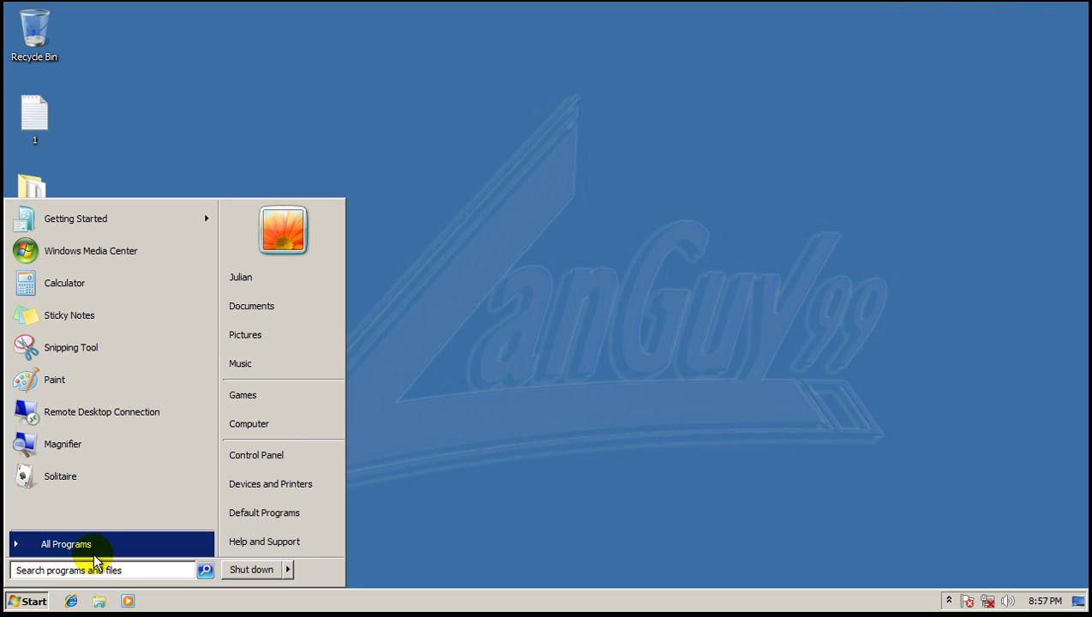
click(138, 544)
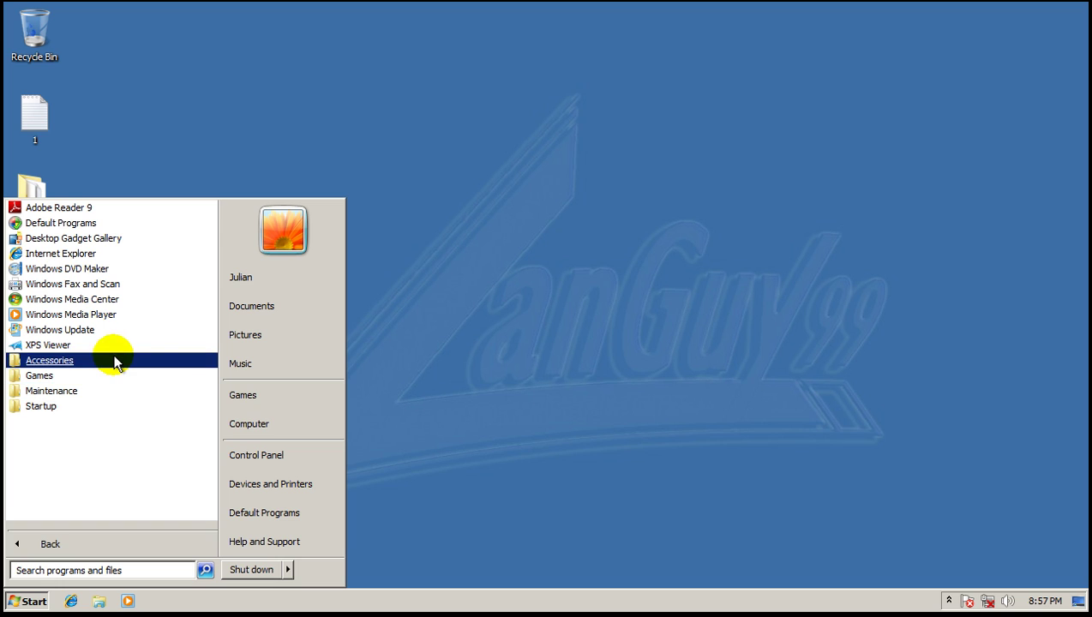
click(413, 257)
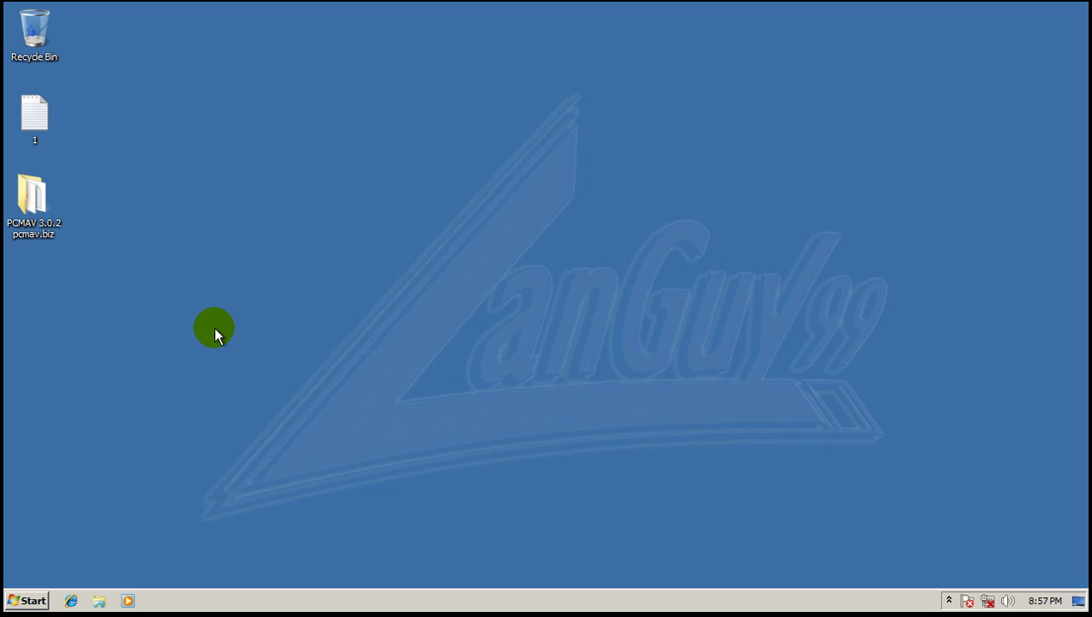
Launch PCMAV from its desktop folder to view the antivirus main window, and close both the program and the folder.
double_click(40, 197)
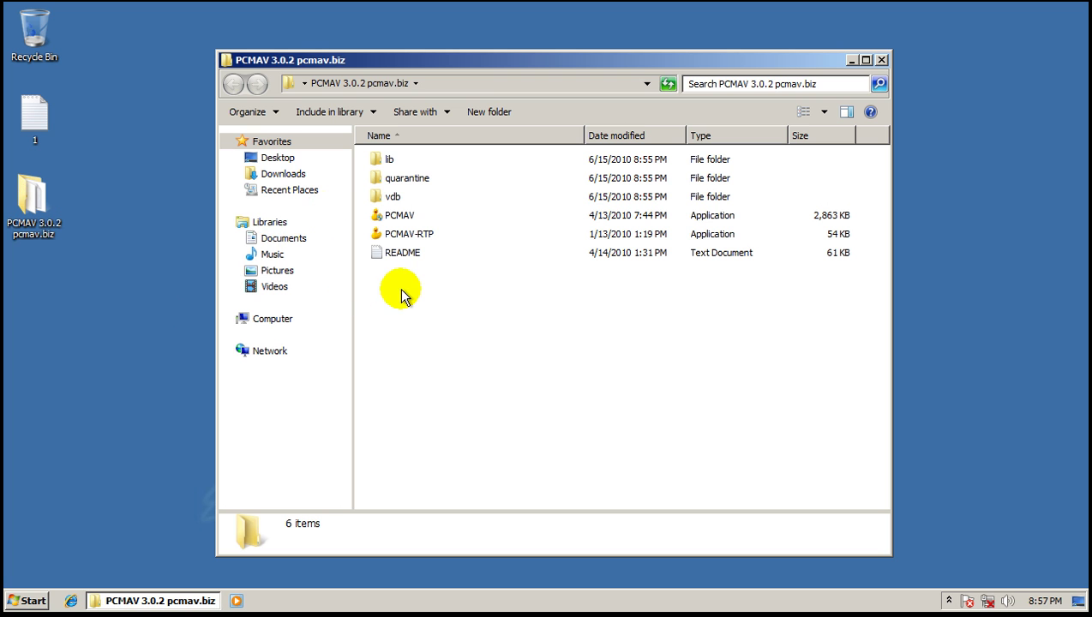
double_click(393, 219)
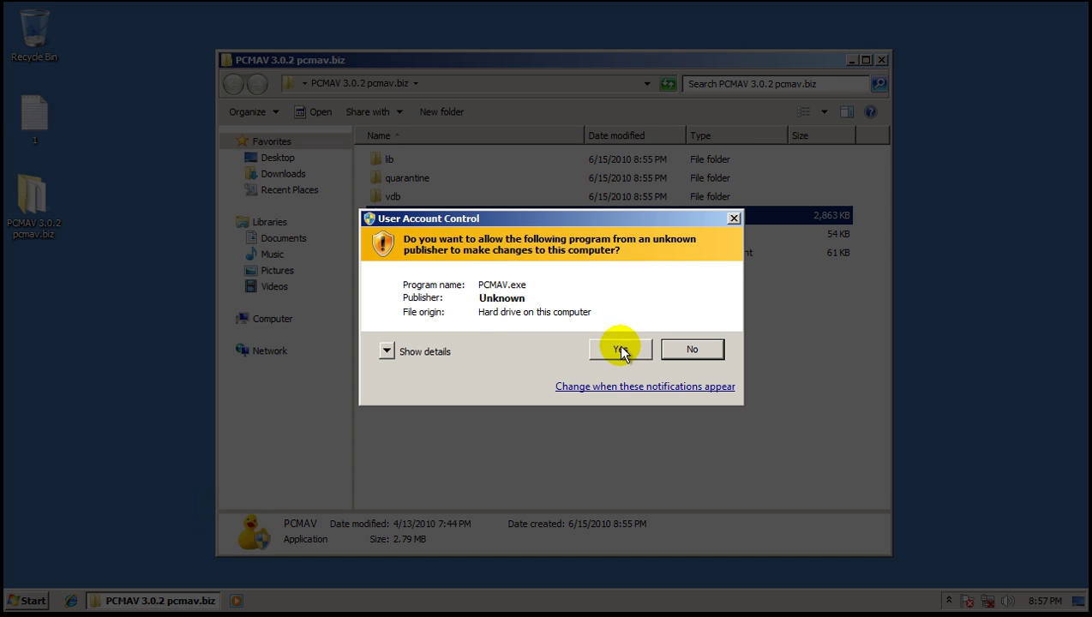
click(619, 347)
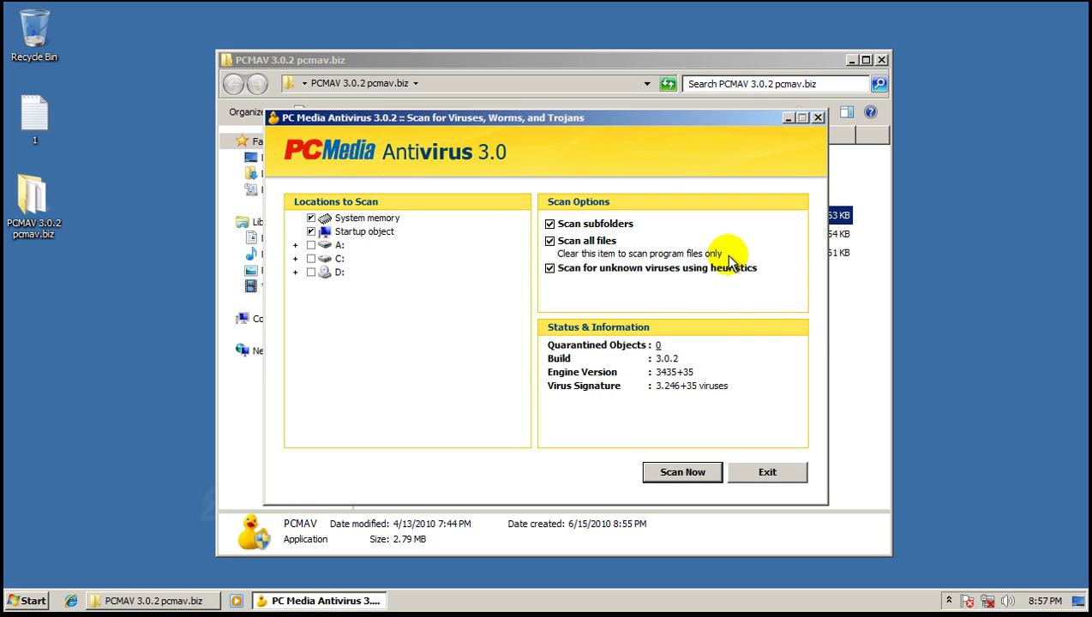
drag(680, 154, 699, 114)
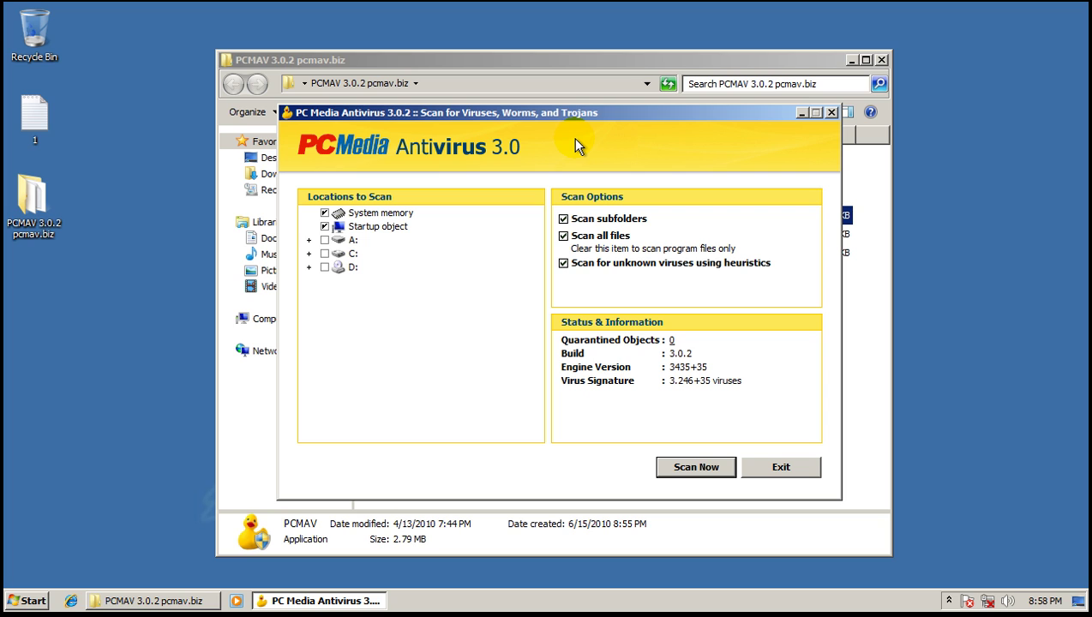
click(802, 467)
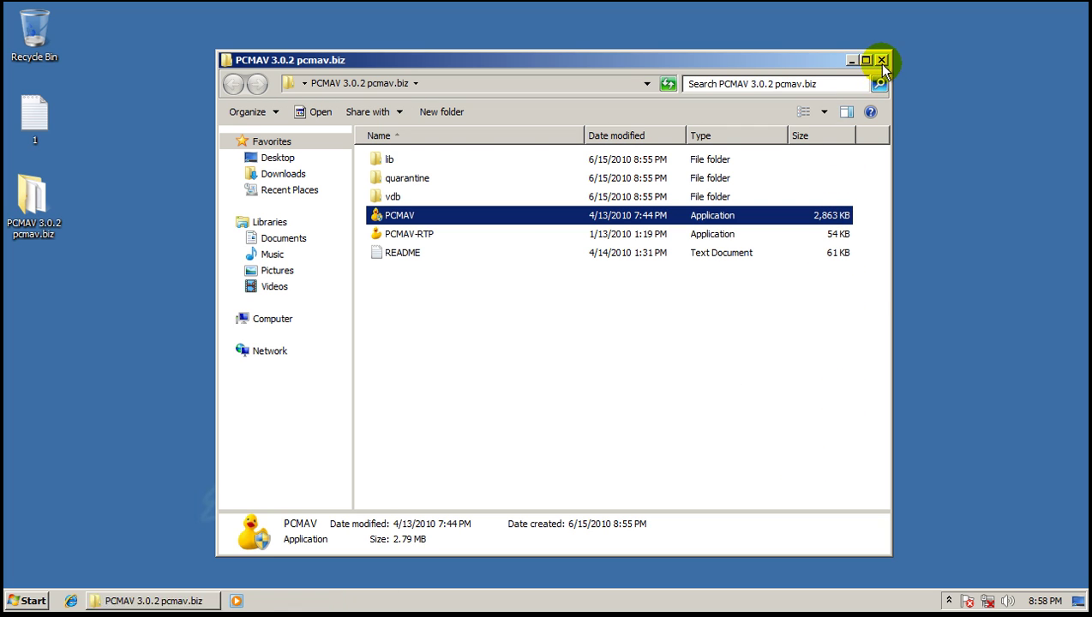
click(882, 59)
Open the desktop text file 1 and Internet Explorer, and arrange the two windows so both stay accessible.
double_click(44, 116)
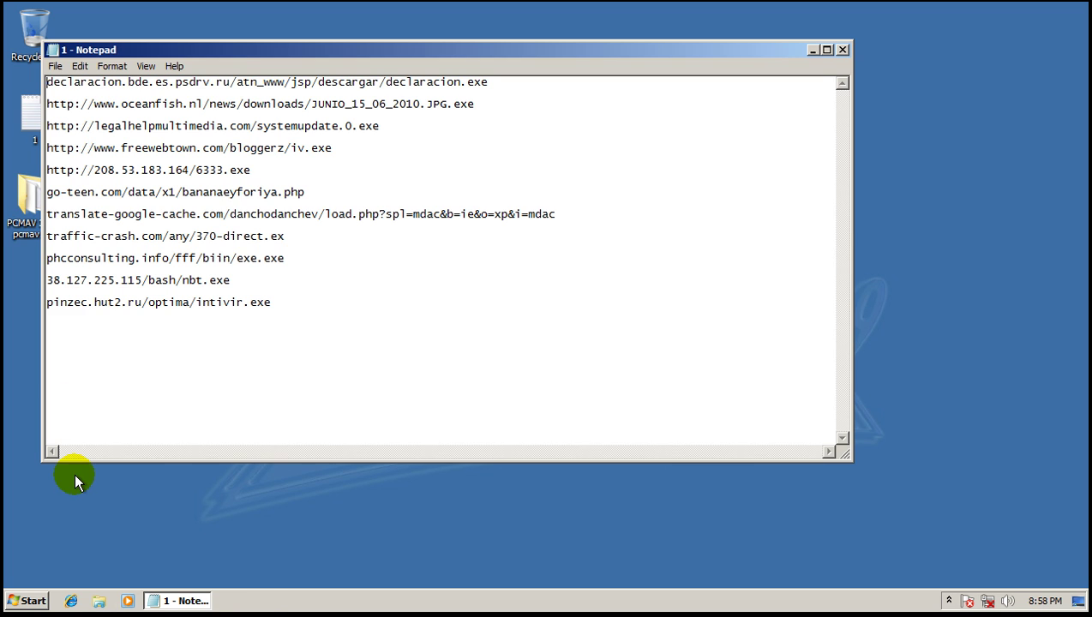
click(69, 603)
drag(468, 45, 844, 50)
click(373, 53)
drag(373, 53, 376, 173)
Copy the first address in the text file, ending in declaracion.exe, load it in Internet Explorer and run the downloaded file.
drag(466, 189, 4, 196)
key(ctrl+c)
click(631, 50)
click(630, 68)
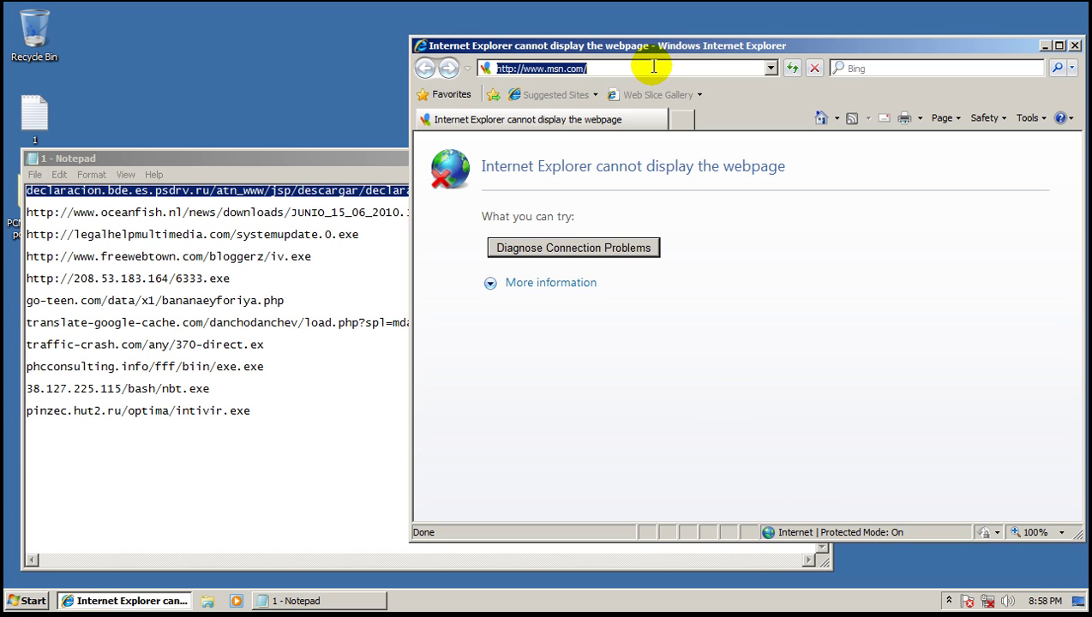
key(ctrl+v)
key(Return)
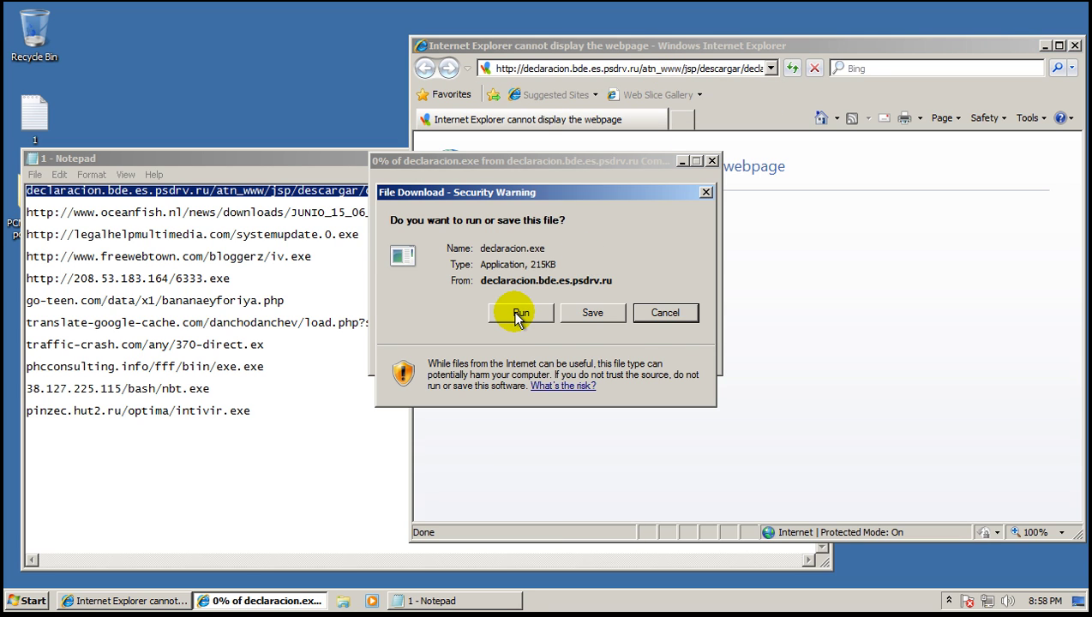
click(520, 314)
click(602, 295)
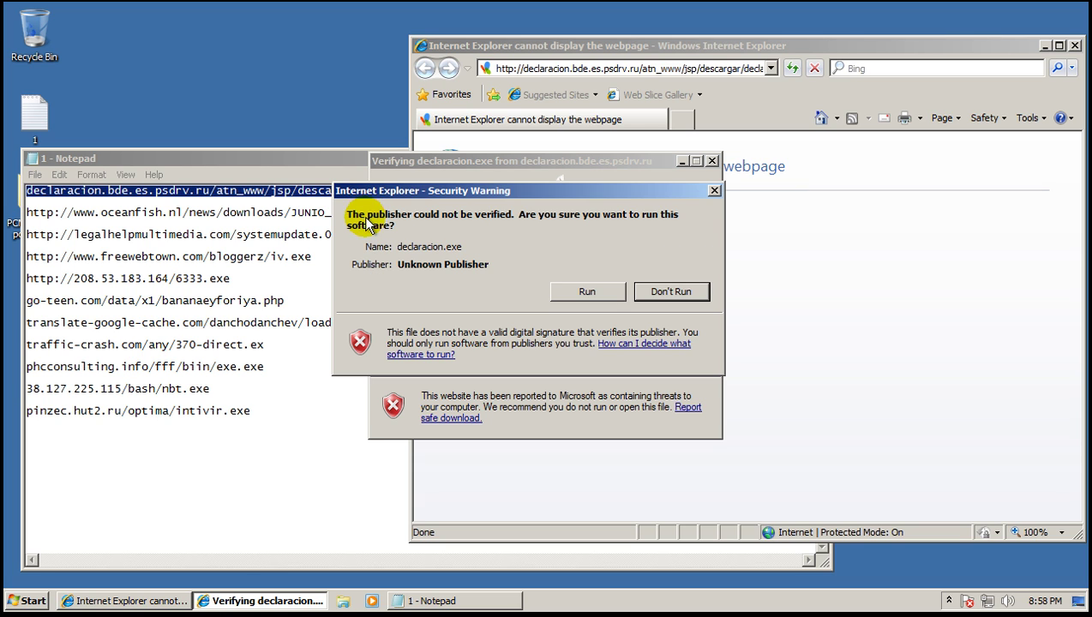
click(589, 292)
click(304, 212)
double_click(321, 213)
key(ctrl+c)
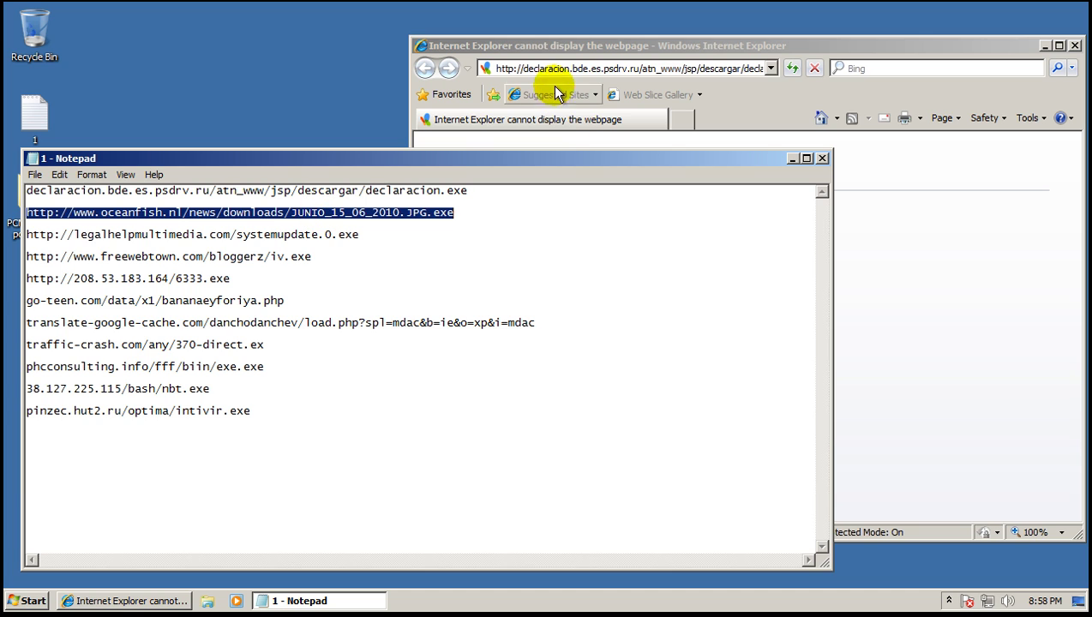
click(570, 71)
click(570, 71)
key(ctrl+v)
key(Return)
click(520, 311)
click(615, 289)
Copy the legalhelpmultimedia.com address, load it in the browser and run systemupdate.0.exe with permission to change the computer.
click(356, 235)
double_click(346, 230)
key(ctrl+c)
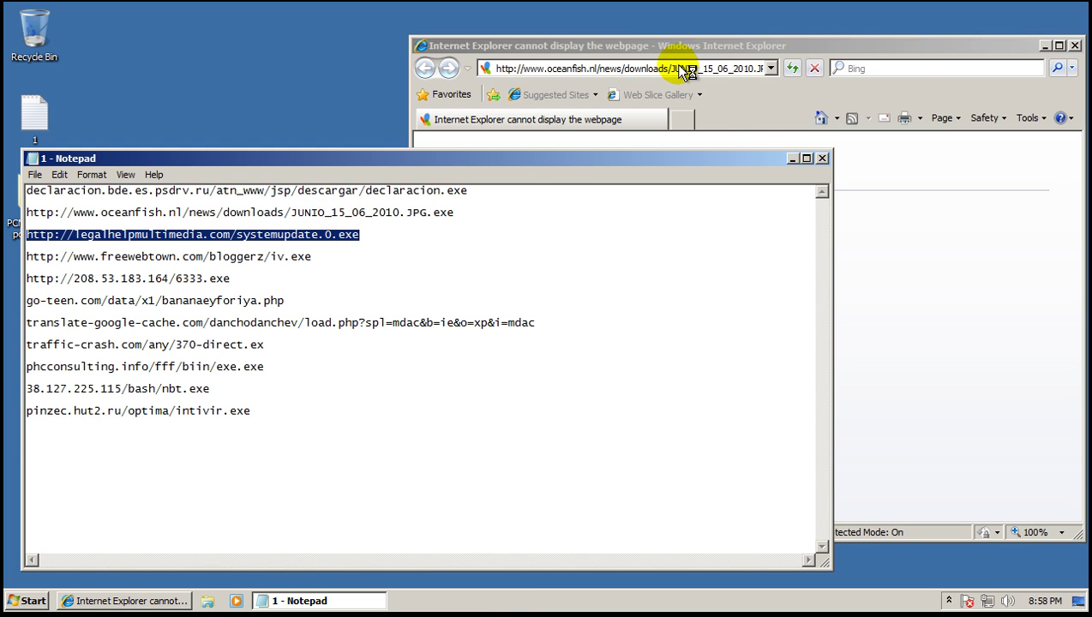
click(677, 69)
key(ctrl+v)
key(Return)
click(521, 312)
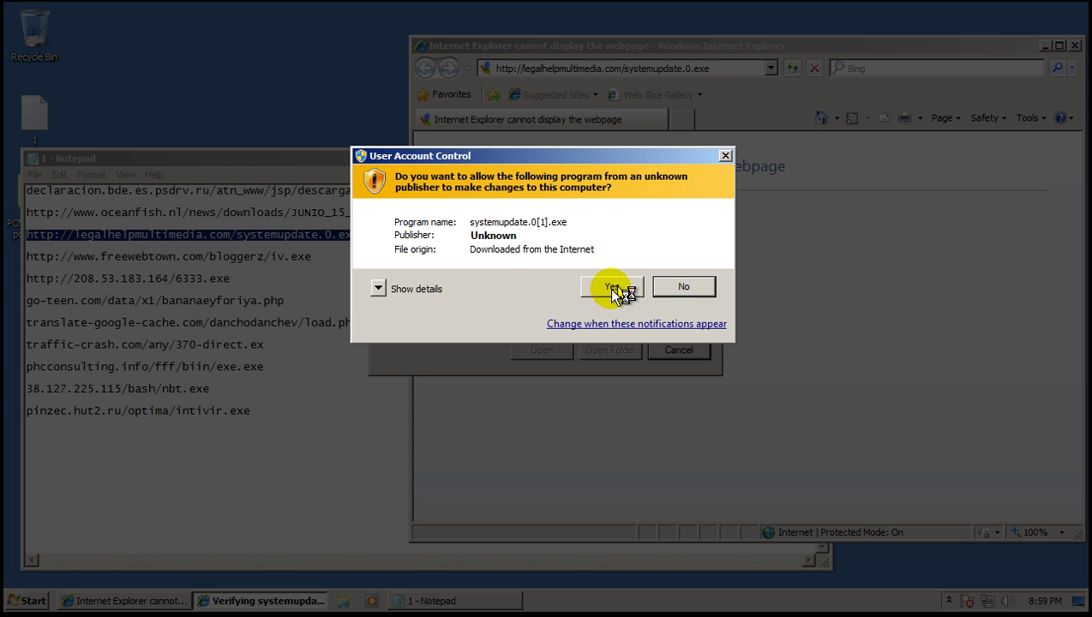
click(610, 287)
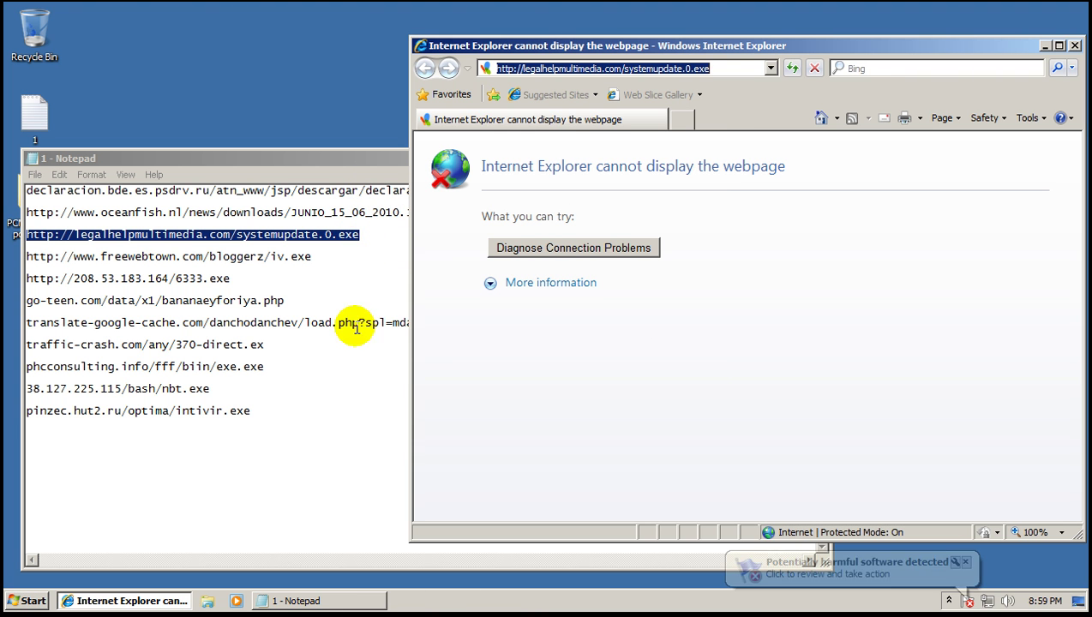
click(329, 260)
key(shift+Home)
key(ctrl+c)
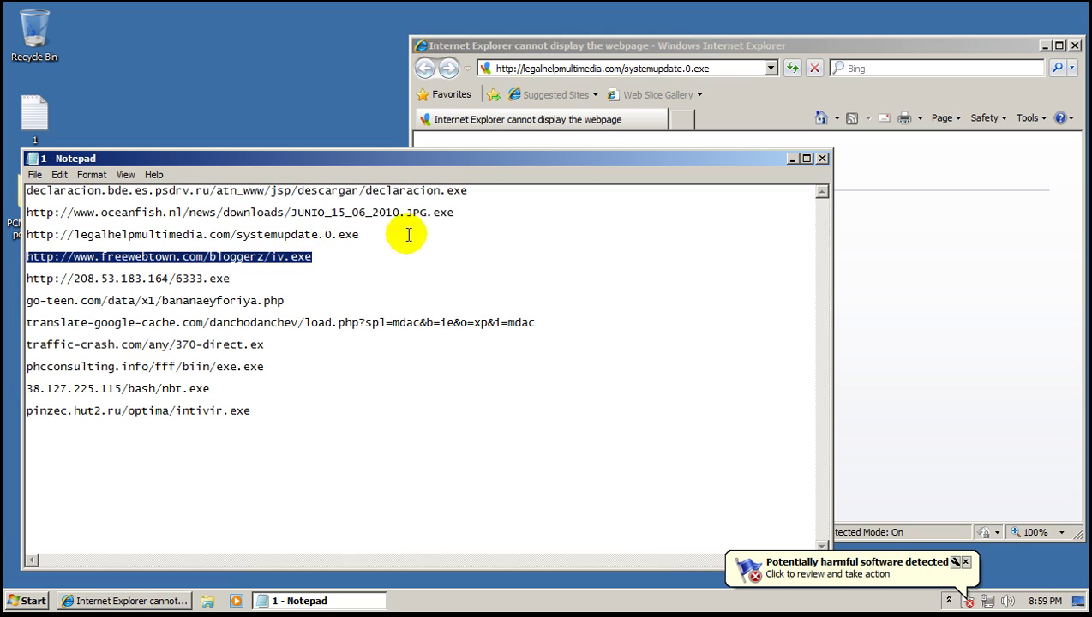
click(677, 66)
click(724, 66)
key(ctrl+v)
key(Return)
click(524, 309)
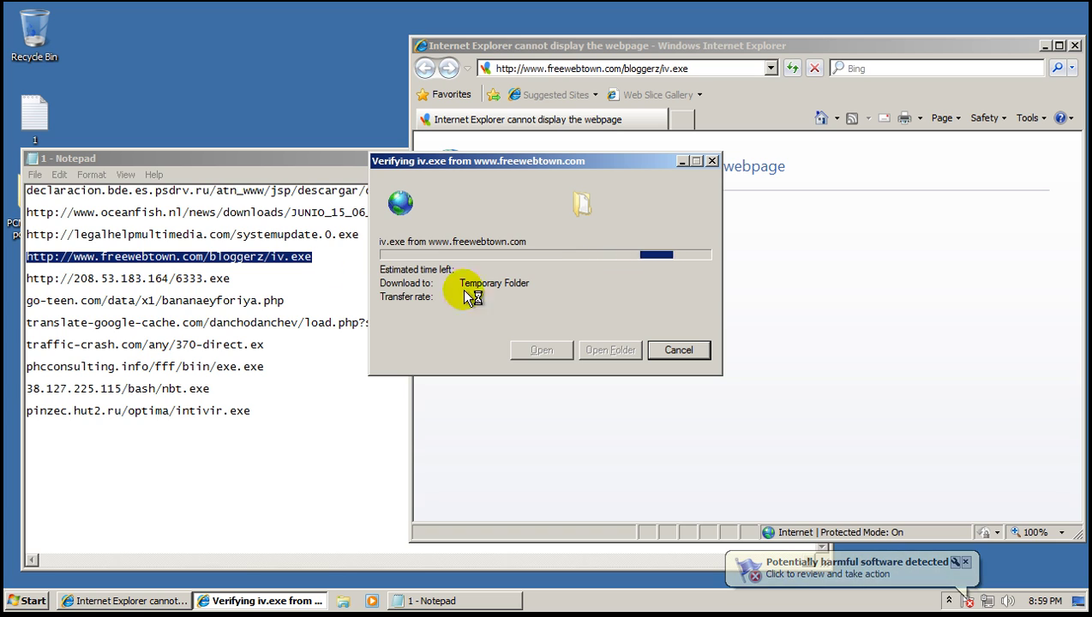
click(243, 278)
double_click(244, 279)
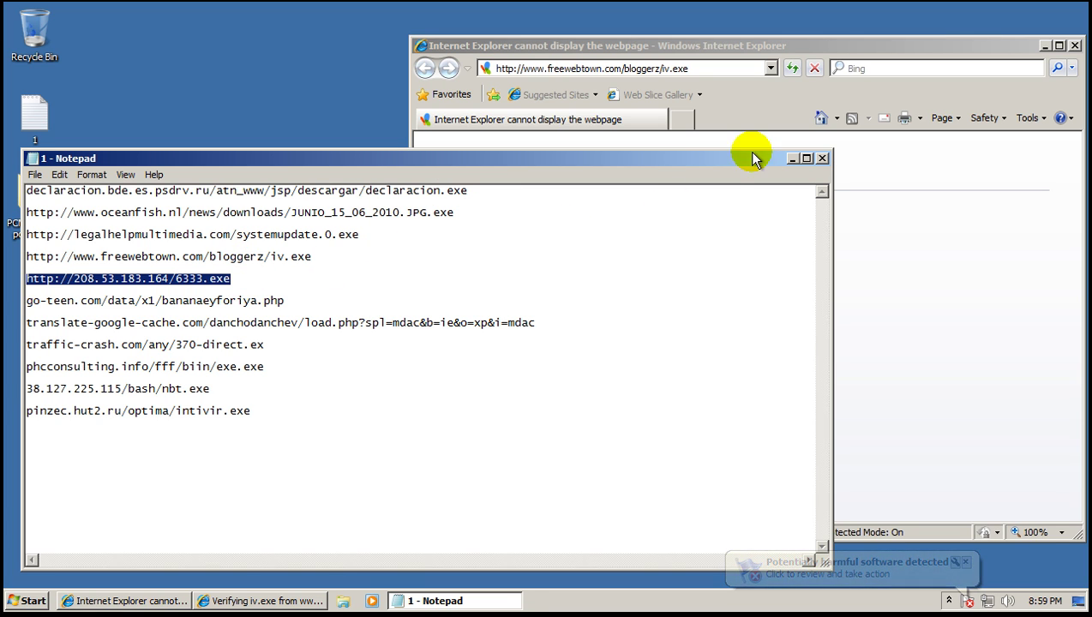
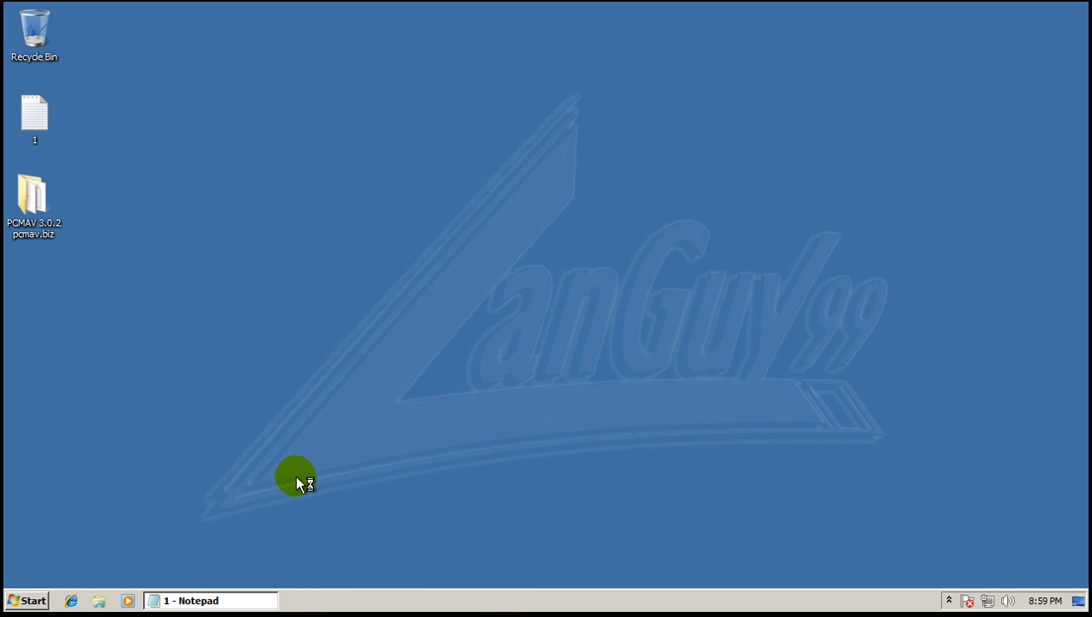
Launch PCMAV from its desktop folder with permission to change the computer, and open Windows Task Manager.
double_click(48, 199)
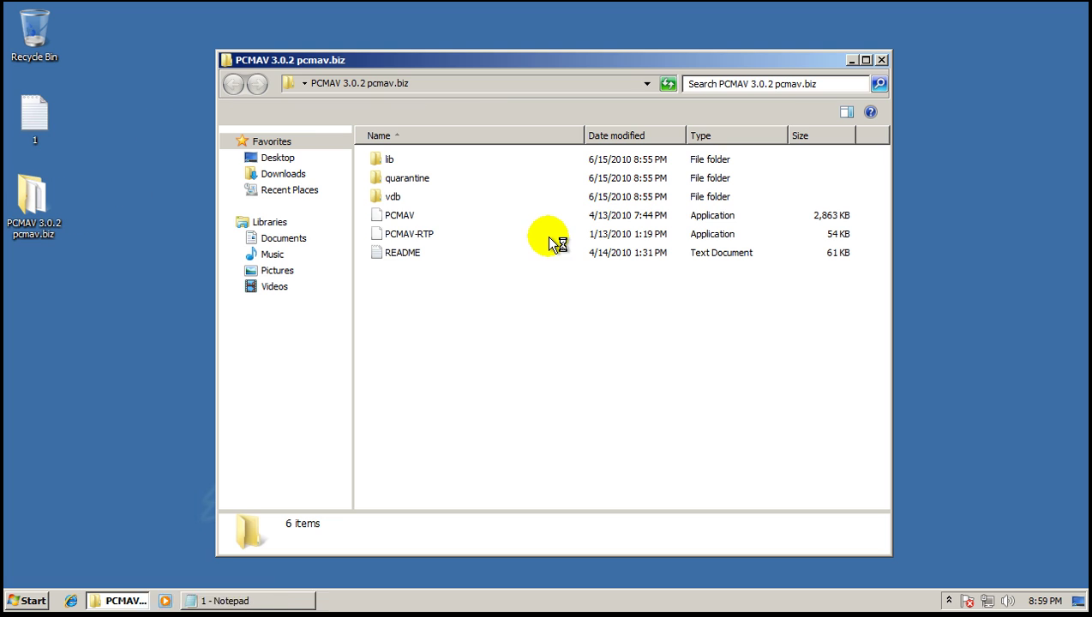
click(400, 216)
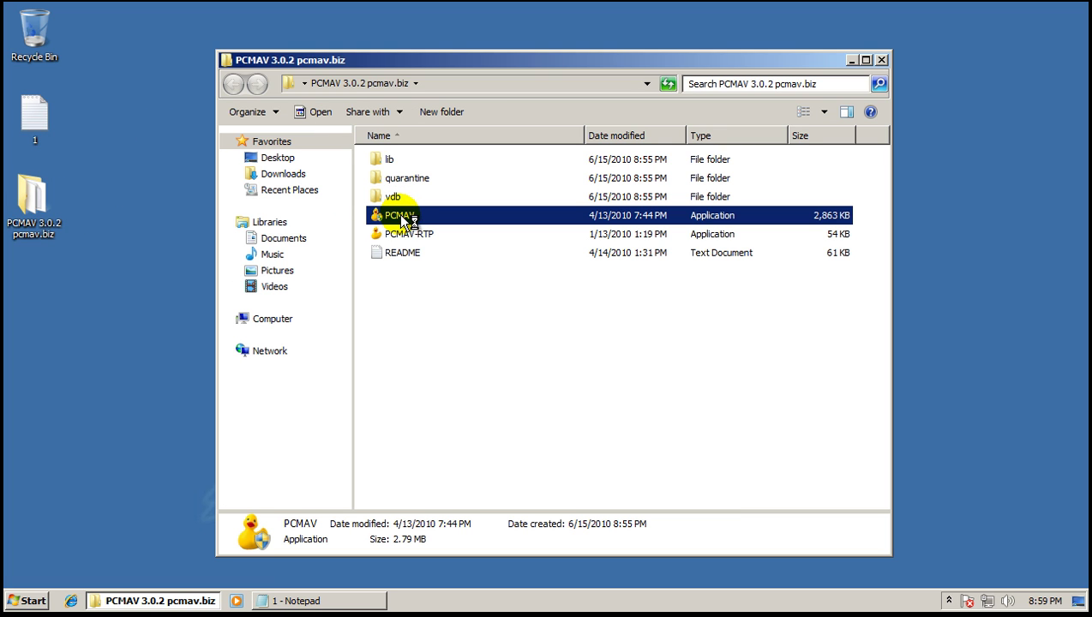
right_click(474, 592)
click(513, 549)
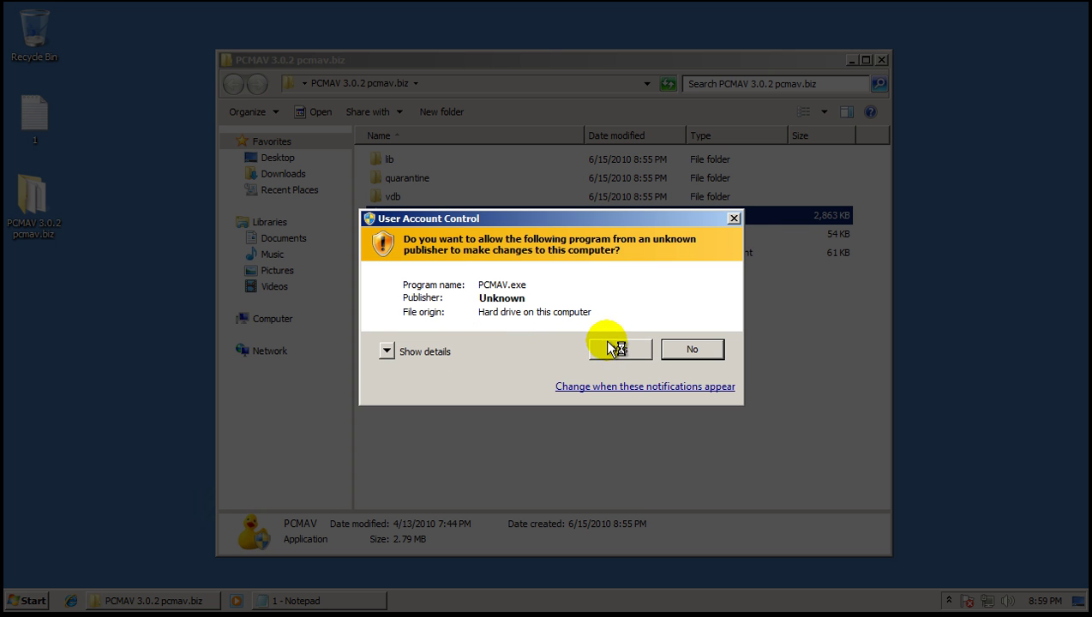
click(616, 347)
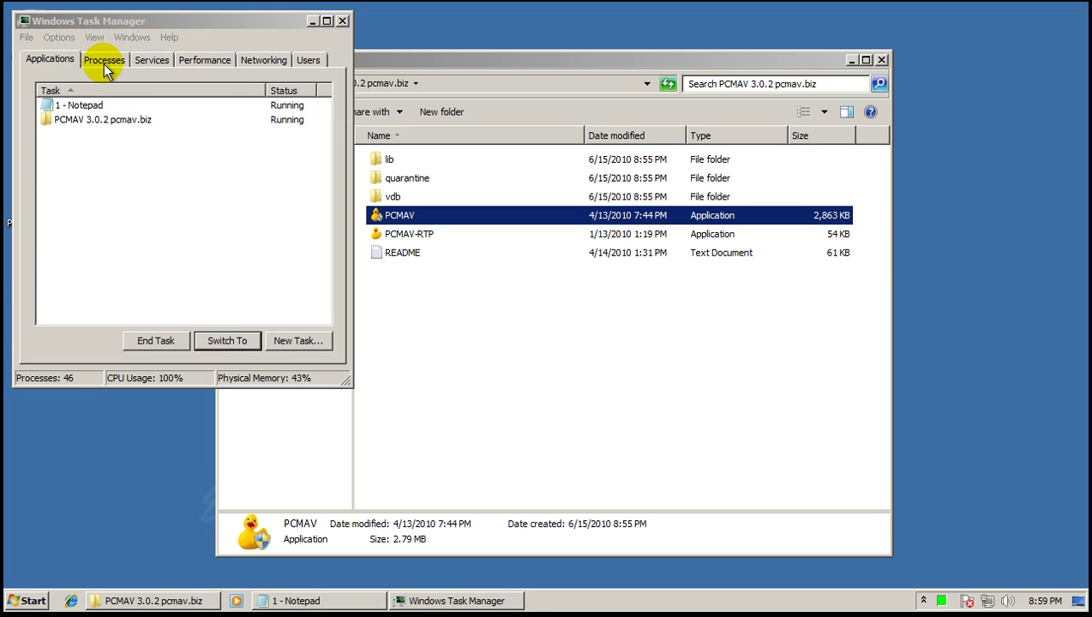
Look through the running processes in Task Manager, and close Task Manager and the crashed ySvzNKtGggH program.
click(103, 62)
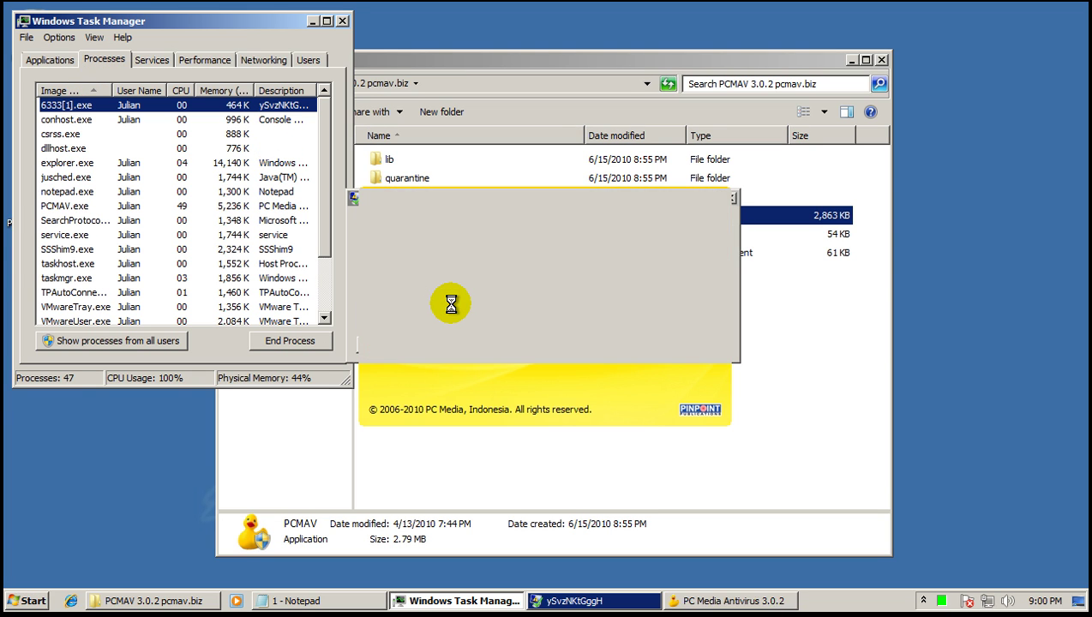
scroll(321, 224, down, 2)
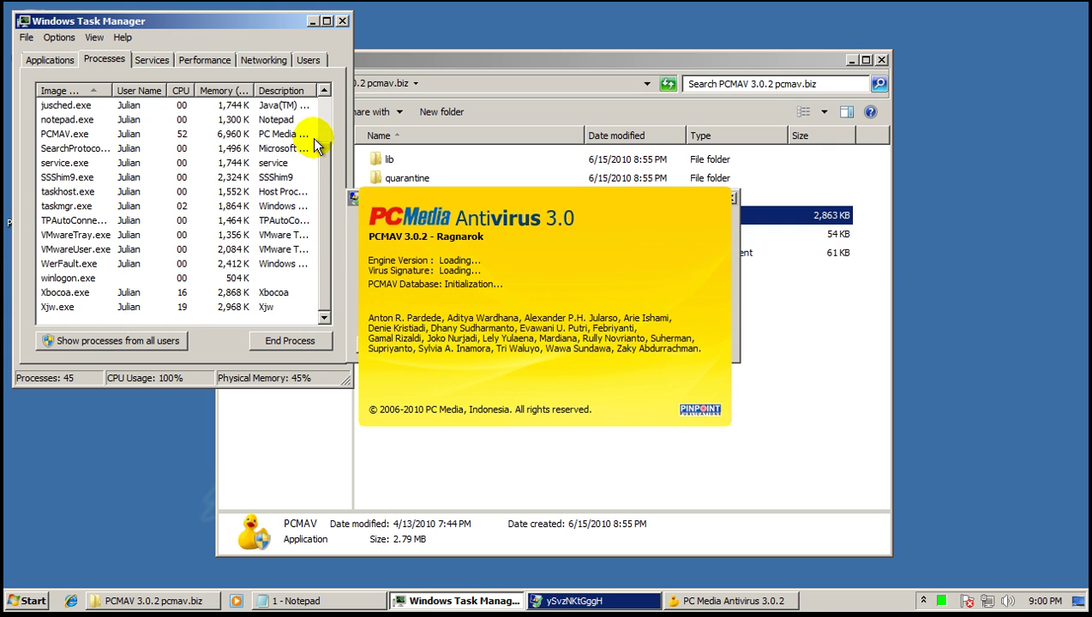
click(343, 20)
click(735, 326)
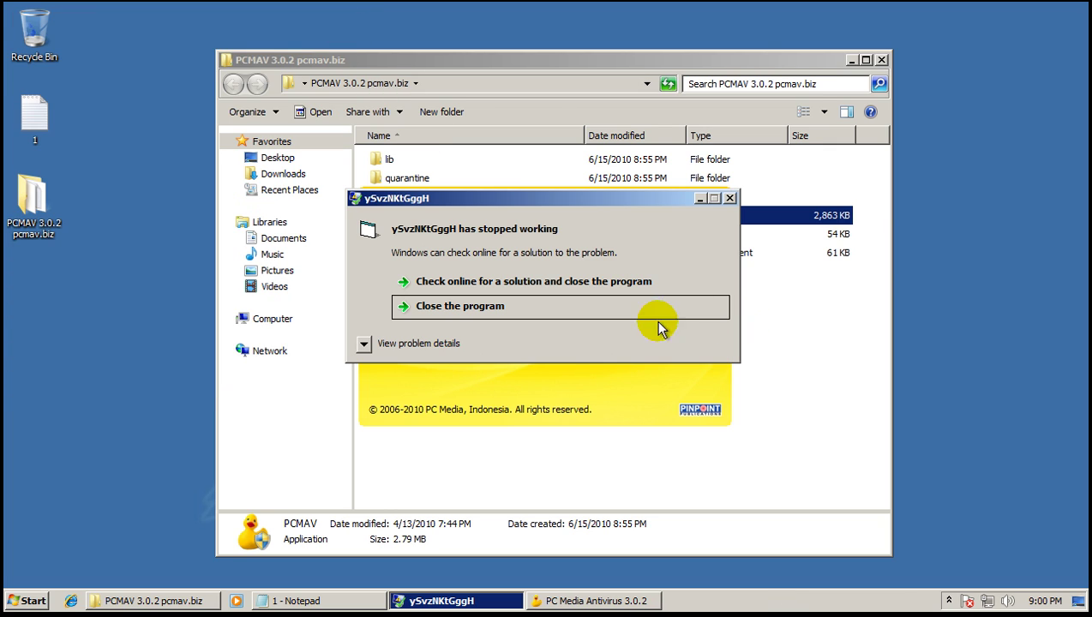
click(593, 309)
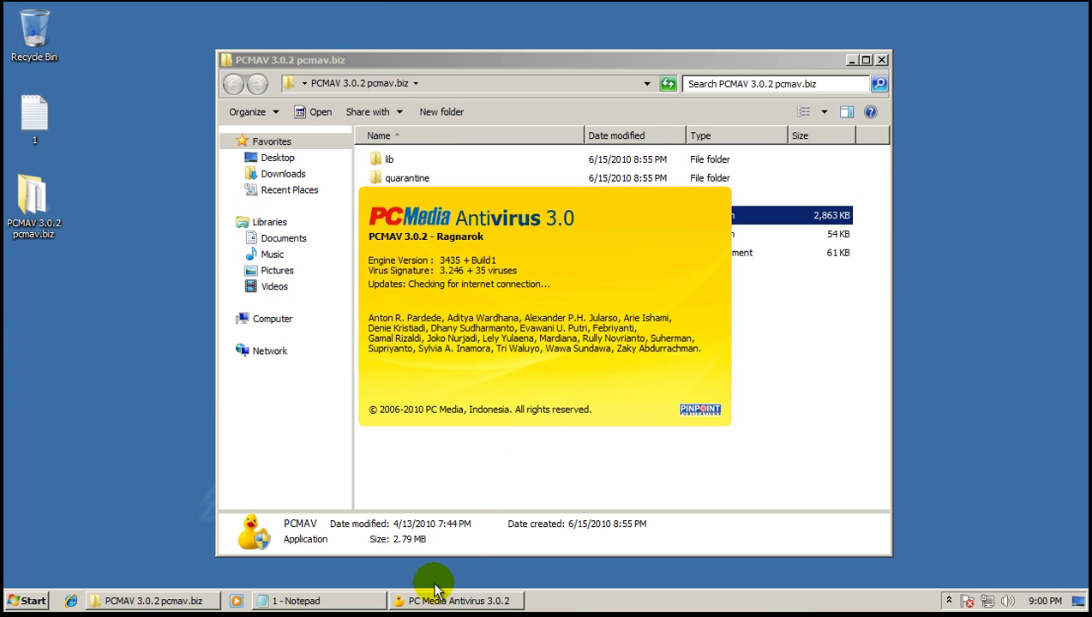
Run the PC Media Antivirus scan and exit the program once the scan has finished.
click(642, 468)
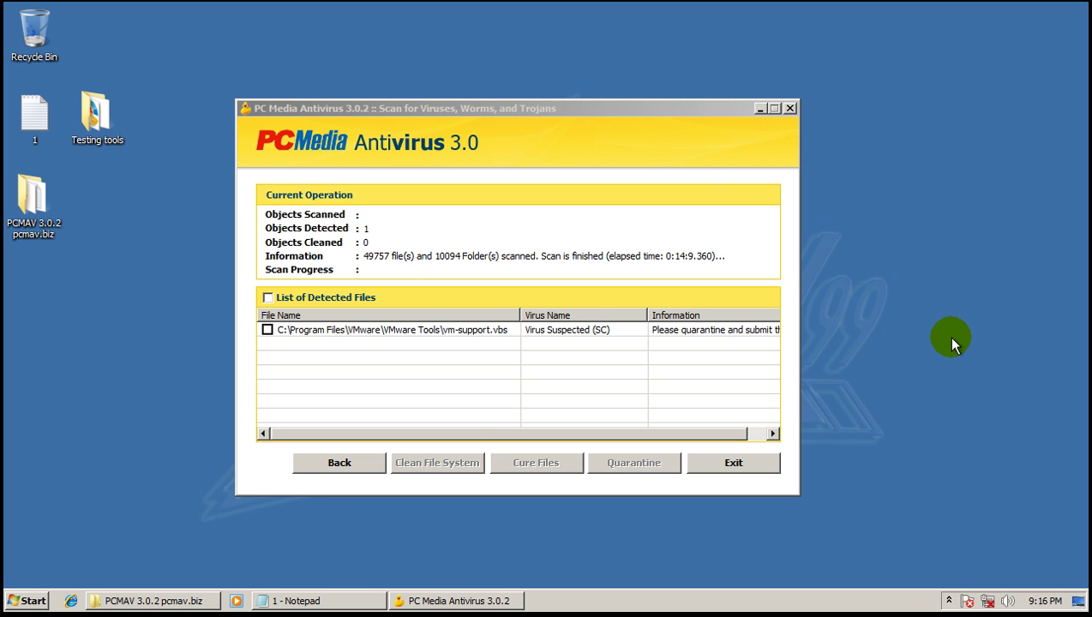
click(660, 119)
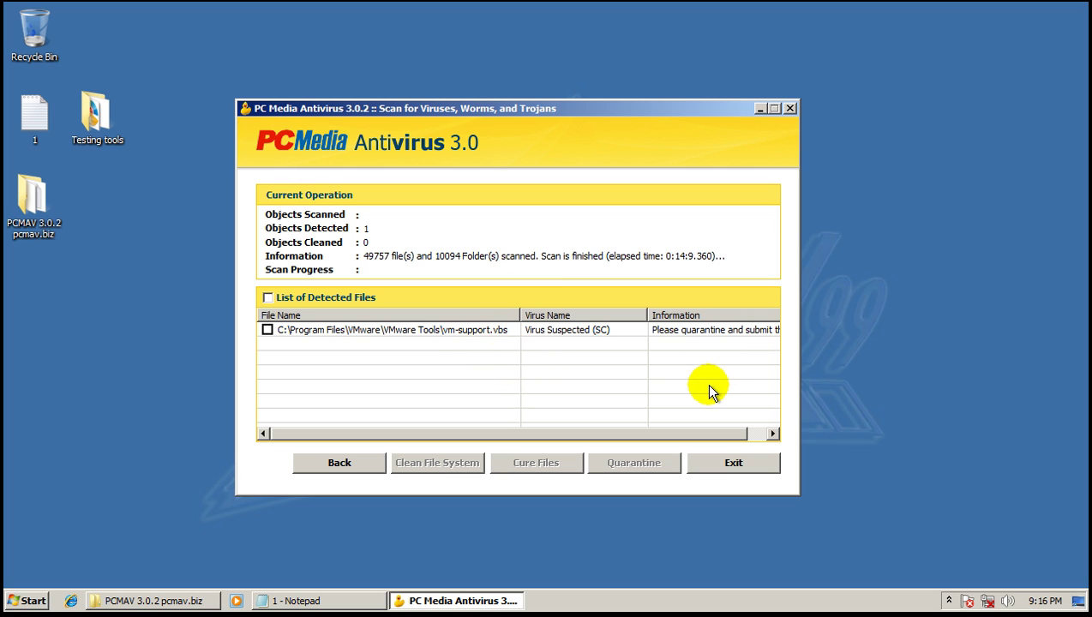
click(761, 465)
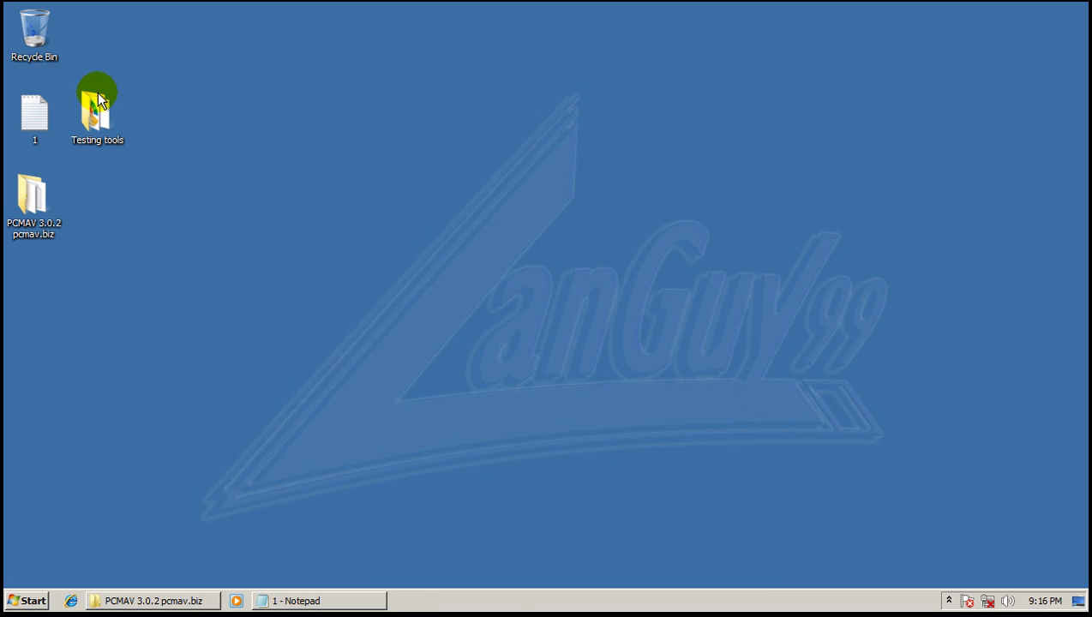
Open the Testing tools folder on the desktop and launch HitmanPro35.
double_click(97, 103)
click(459, 150)
double_click(460, 151)
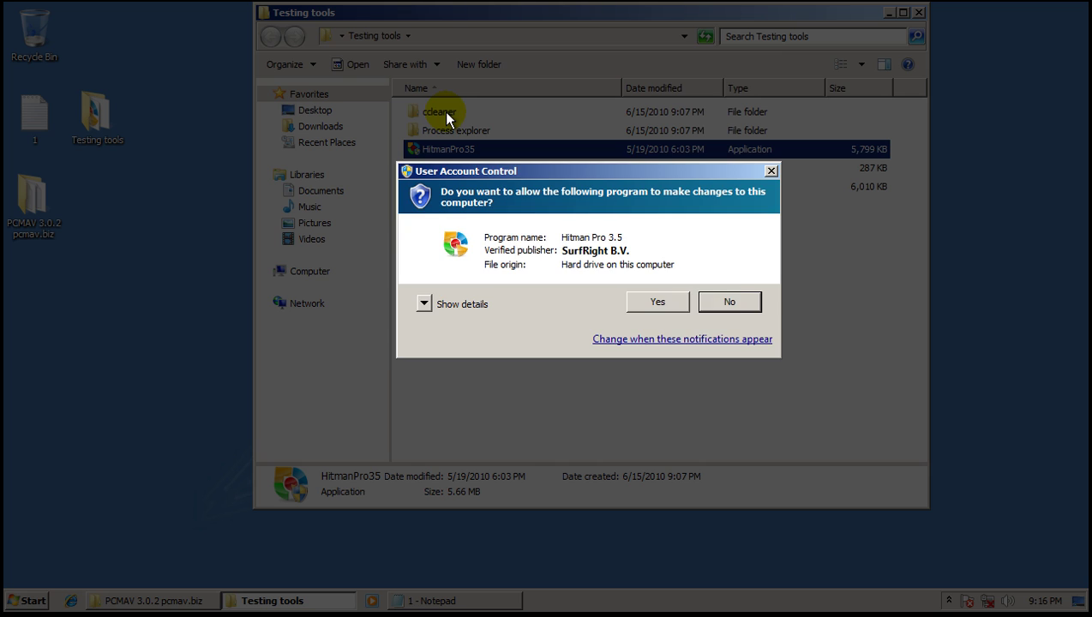
click(728, 301)
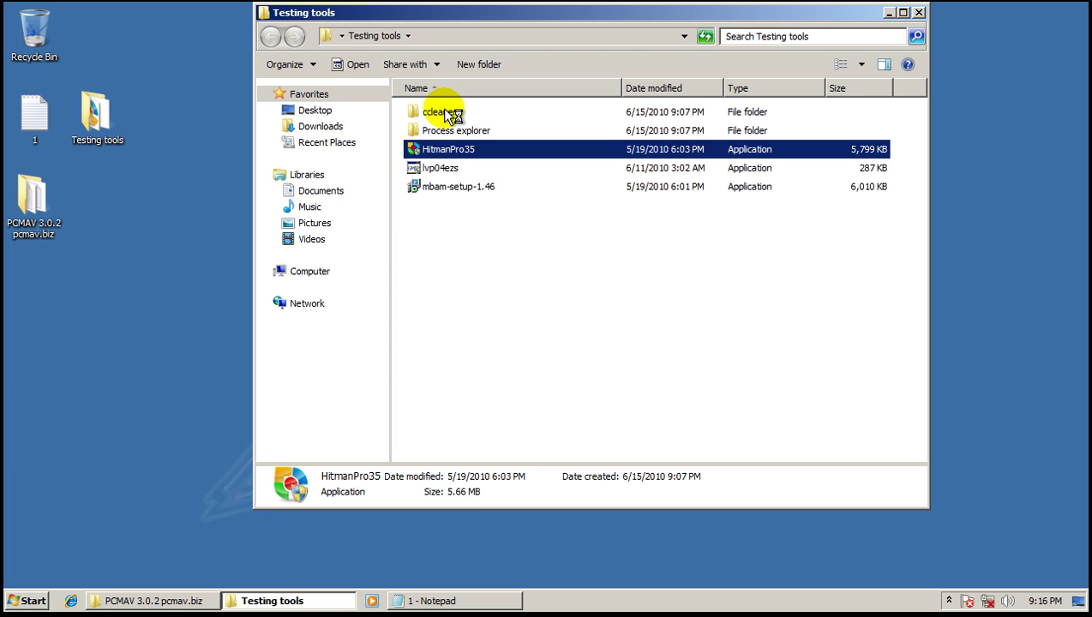
Open the ccleaner folder inside Testing tools and launch the CCleaner application.
double_click(445, 111)
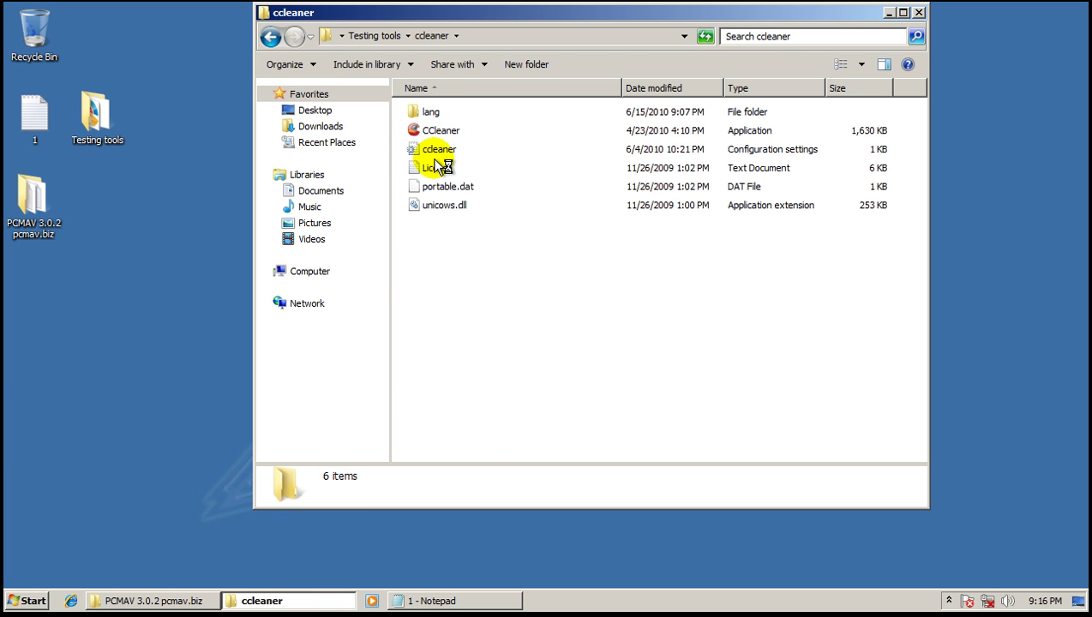
click(440, 131)
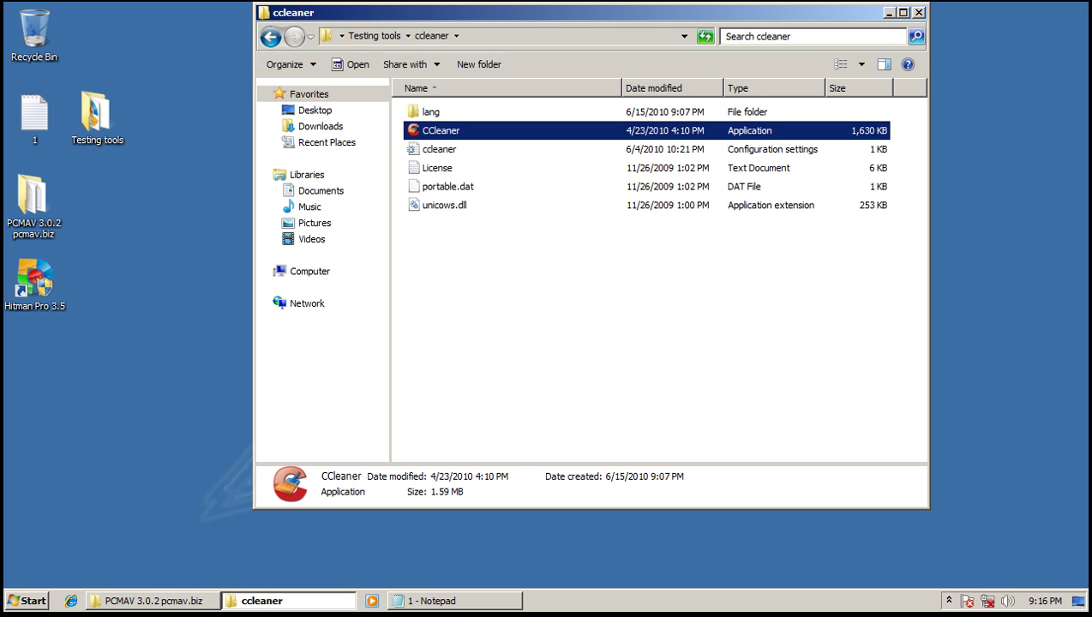
key(Return)
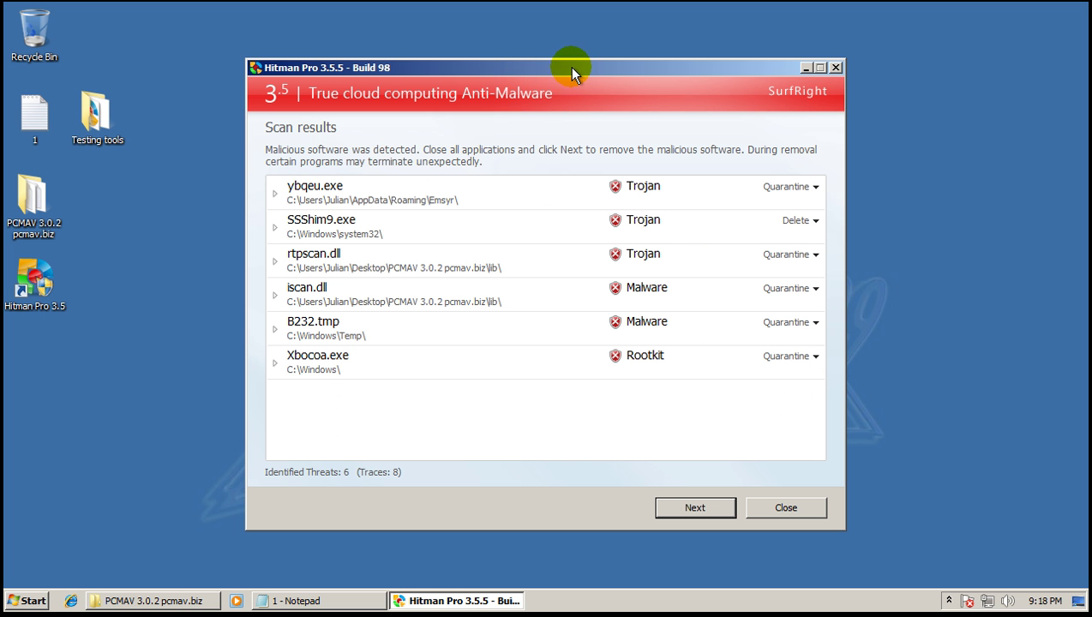
Expand the detection details of ybqeu.exe, SSShim9.exe, rtpscan.dll and iscan.dll in the Hitman Pro scan results.
click(275, 193)
click(286, 255)
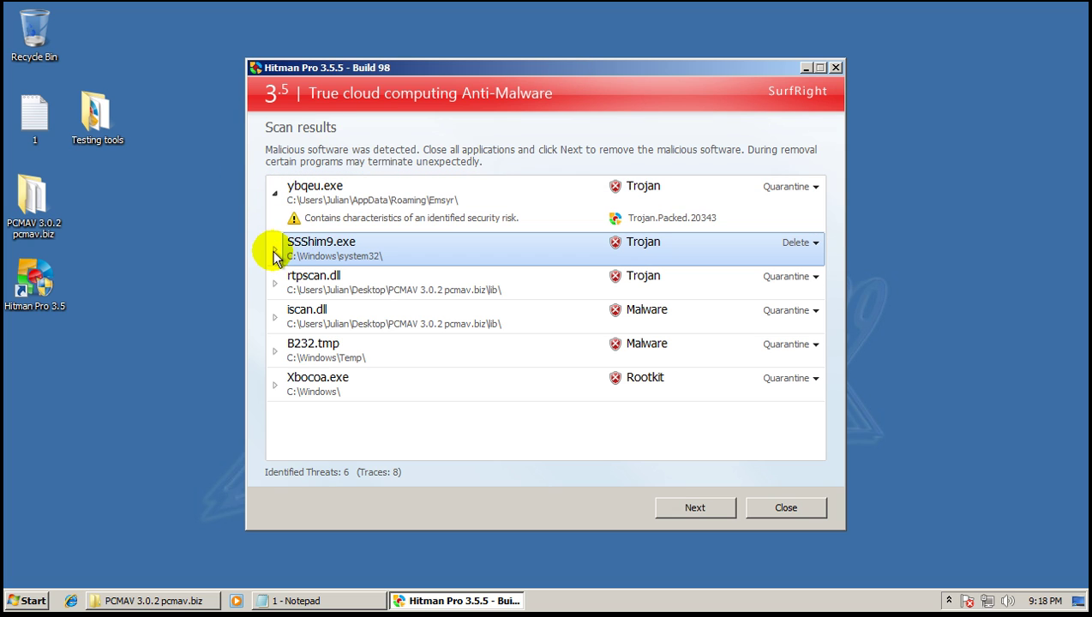
click(275, 251)
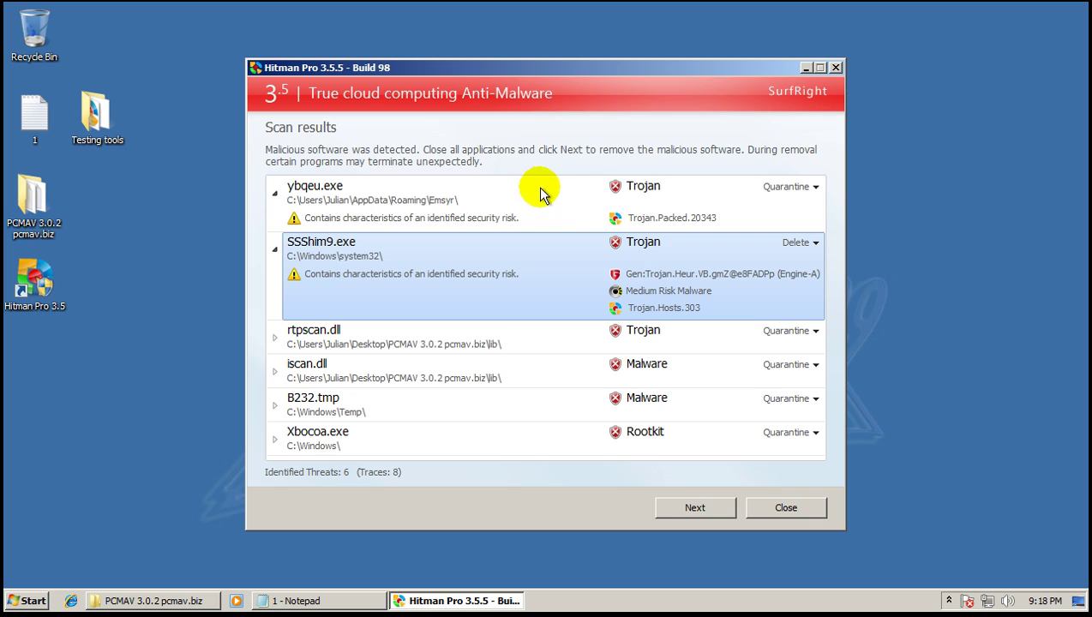
click(286, 341)
click(293, 402)
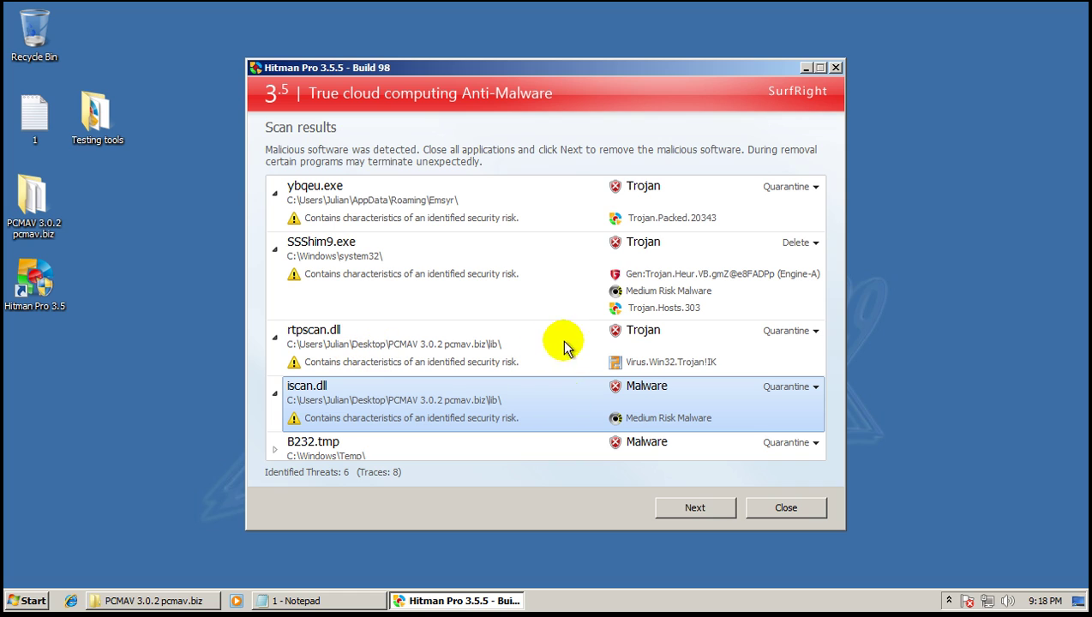
click(36, 163)
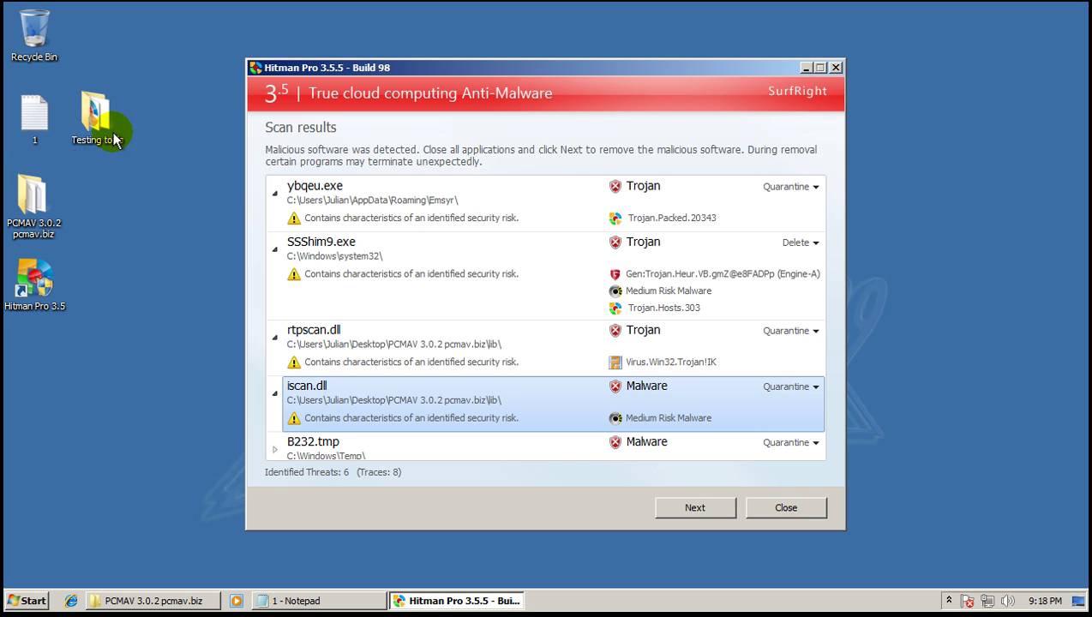
Expand the detection details of B232.tmp and Xbocoa.exe, and close Hitman Pro without removing the threats.
click(271, 454)
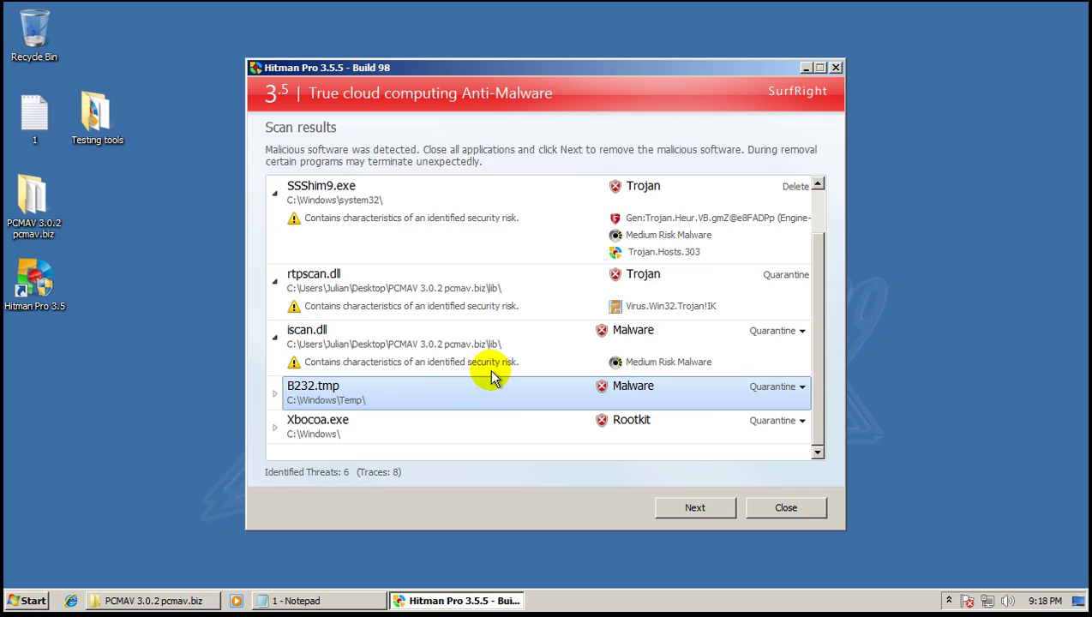
click(275, 397)
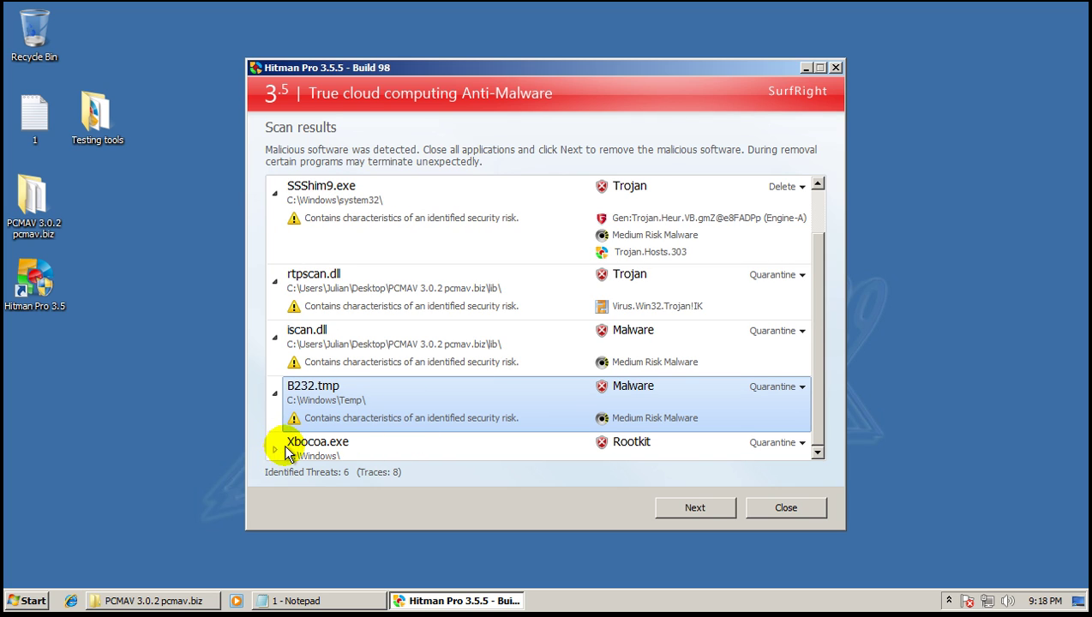
click(277, 450)
click(274, 360)
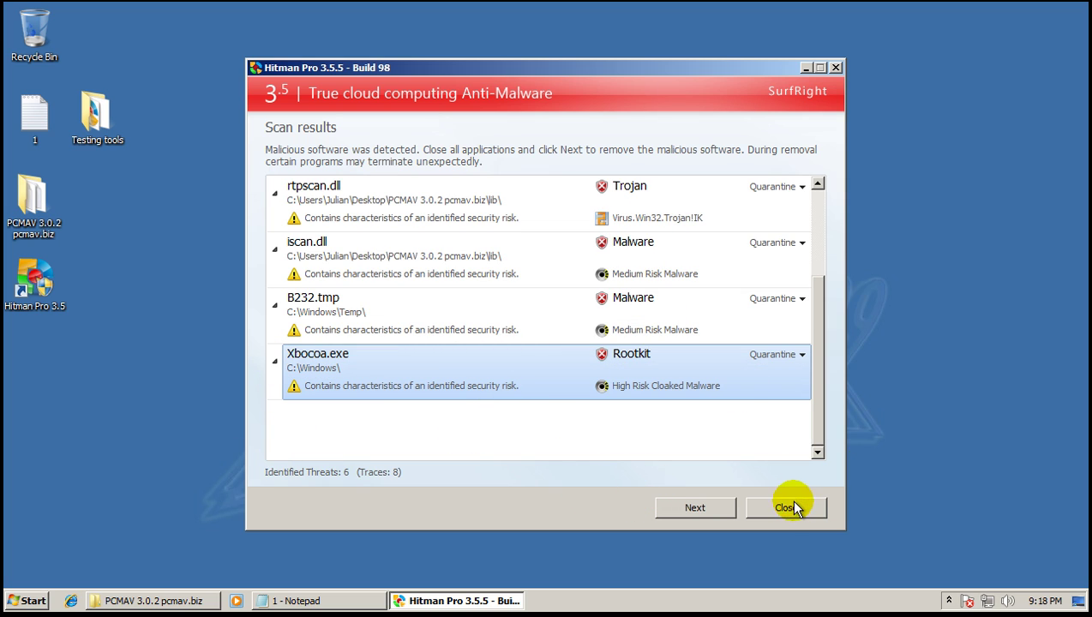
drag(789, 505, 683, 478)
key(Return)
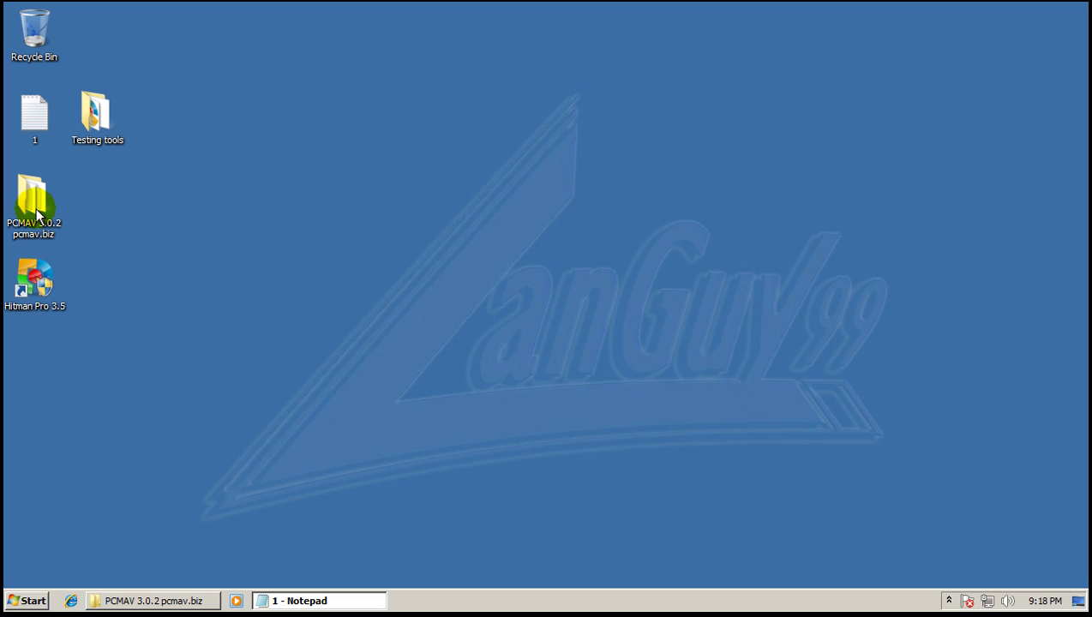
Open the README file from the desktop's PCMAV folder to check its version and copyright lines, and close both the file and the folder.
double_click(32, 187)
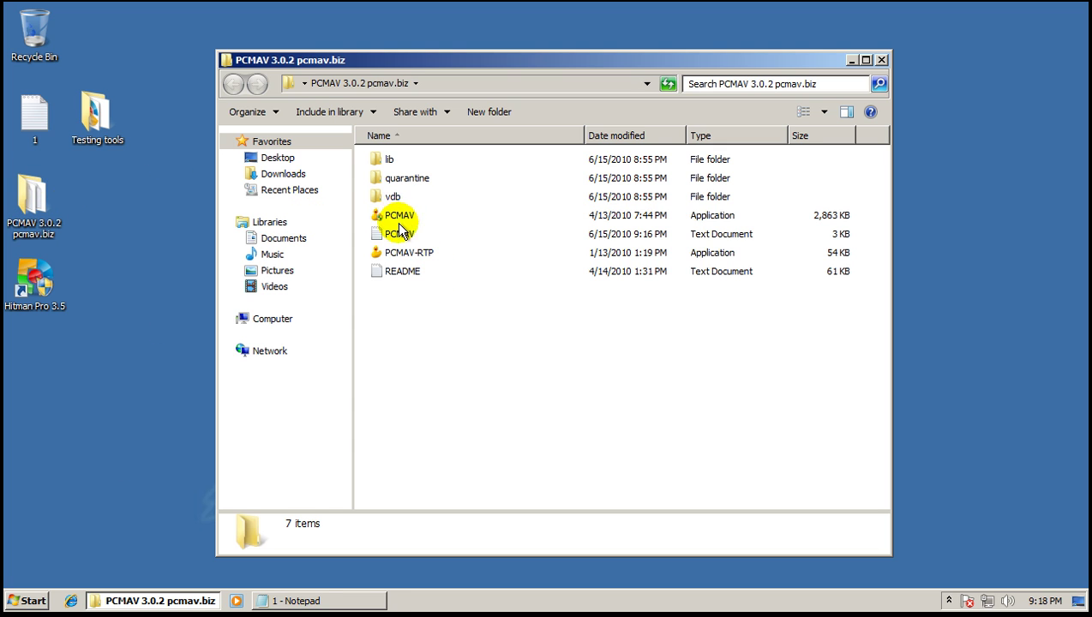
double_click(408, 271)
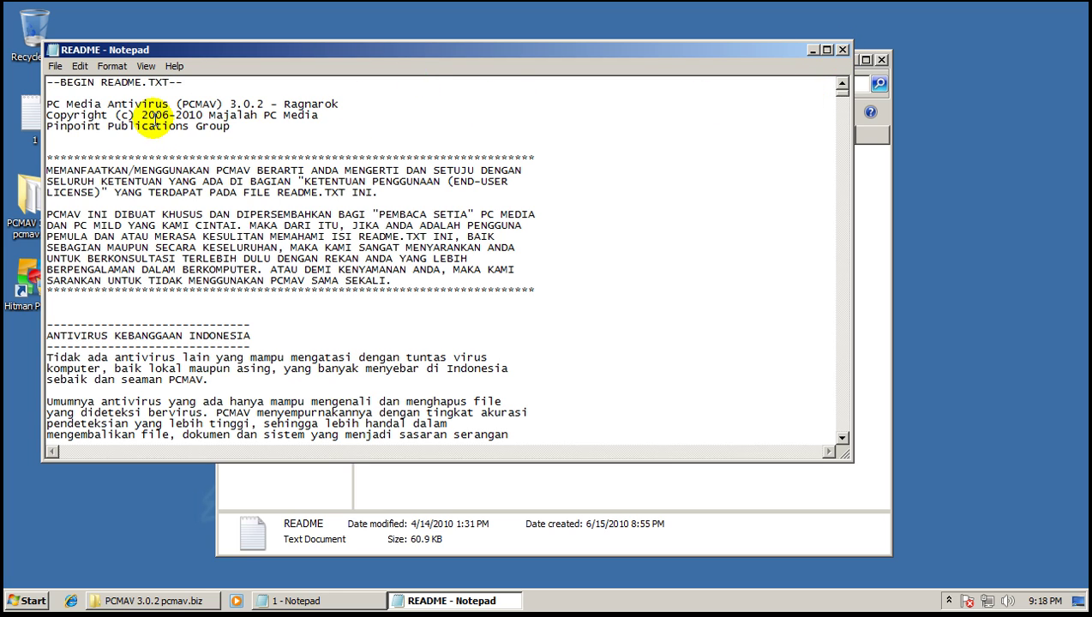
drag(155, 116, 169, 115)
click(842, 50)
click(881, 59)
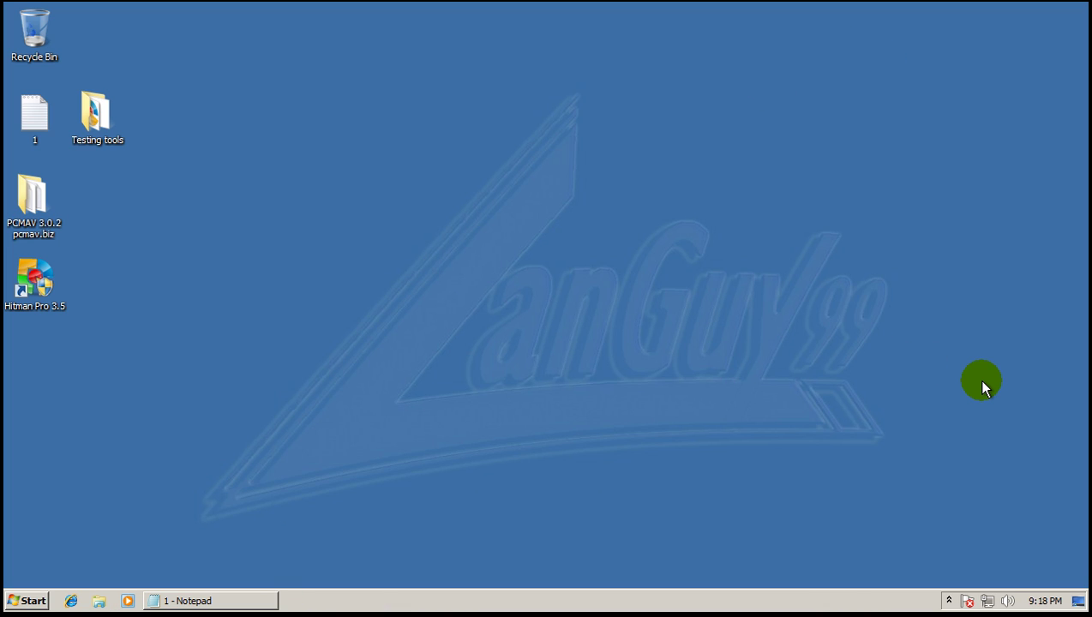